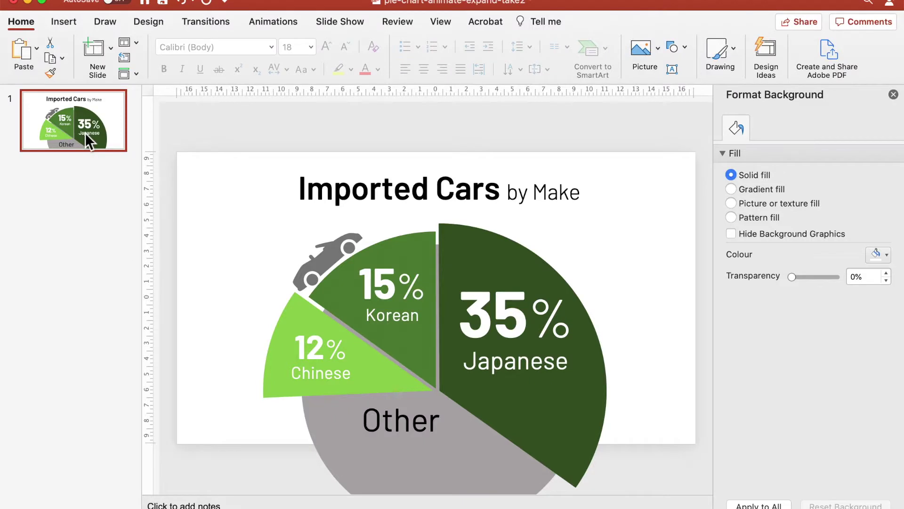
Step: Duplicate slide 1 with Cmd+D so the Imported Cars by Make pie chart appears twice
key(super+d)
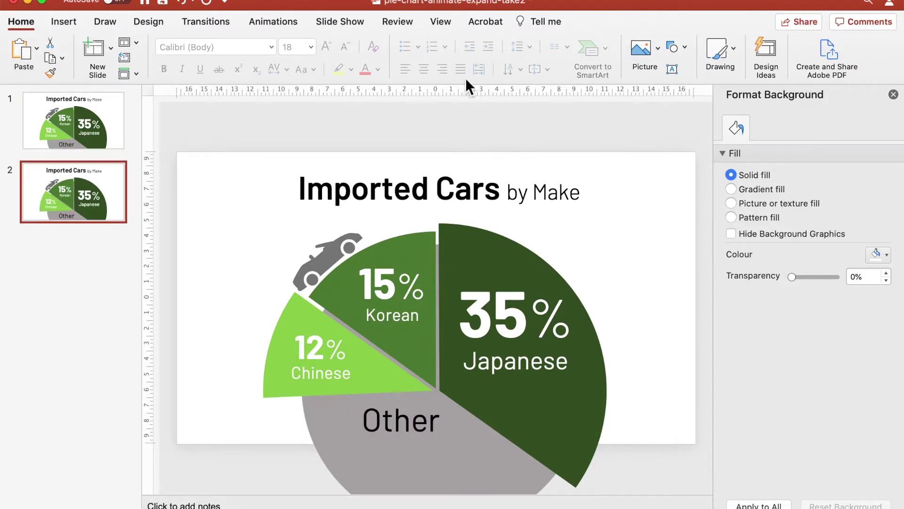
Step: Draw a full-size oval from the pie centre with 100% transparent fill and no outline
click(684, 46)
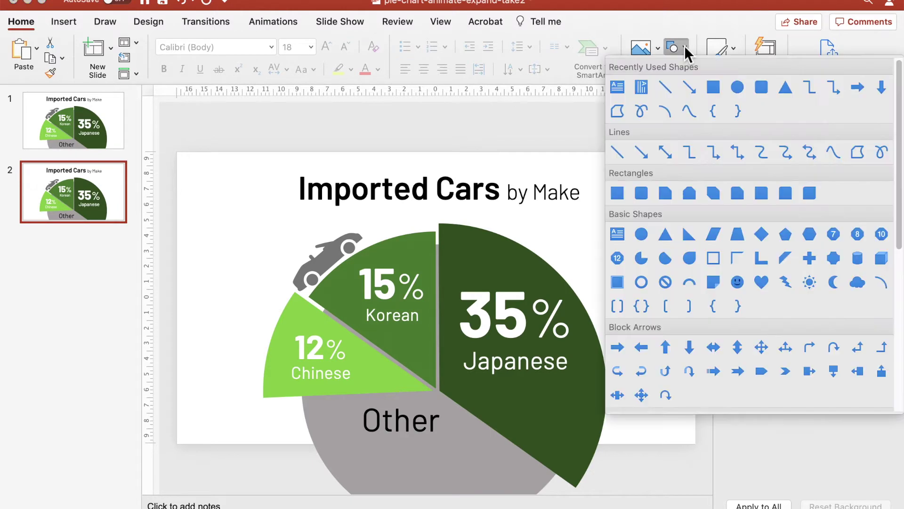
click(739, 88)
drag(438, 390, 598, 409)
right_click(596, 410)
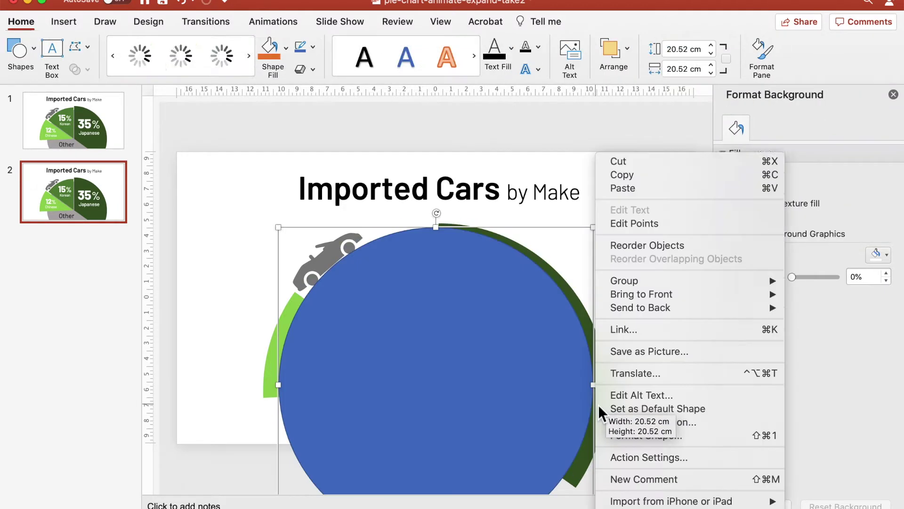
click(816, 366)
click(813, 318)
drag(476, 343, 474, 346)
drag(810, 318, 851, 319)
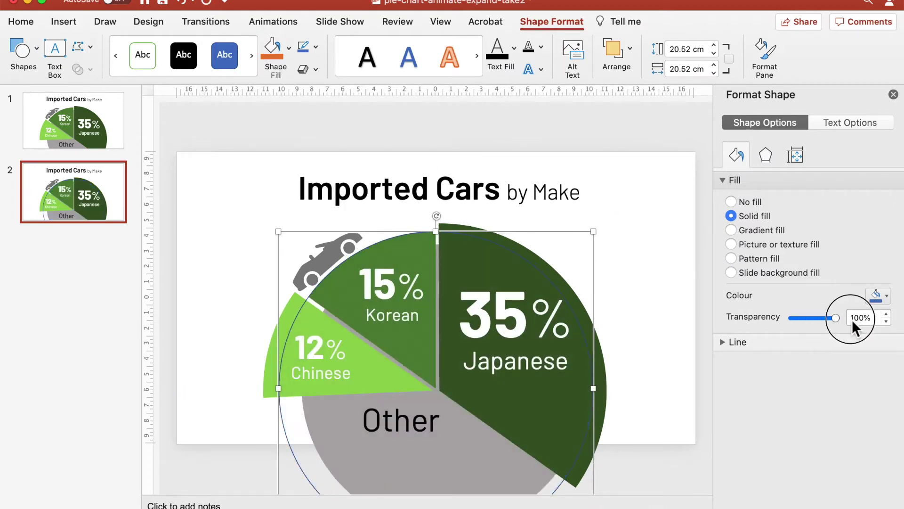
click(723, 342)
Step: Send the invisible circle to the back and group it with the Korean slice
right_click(293, 427)
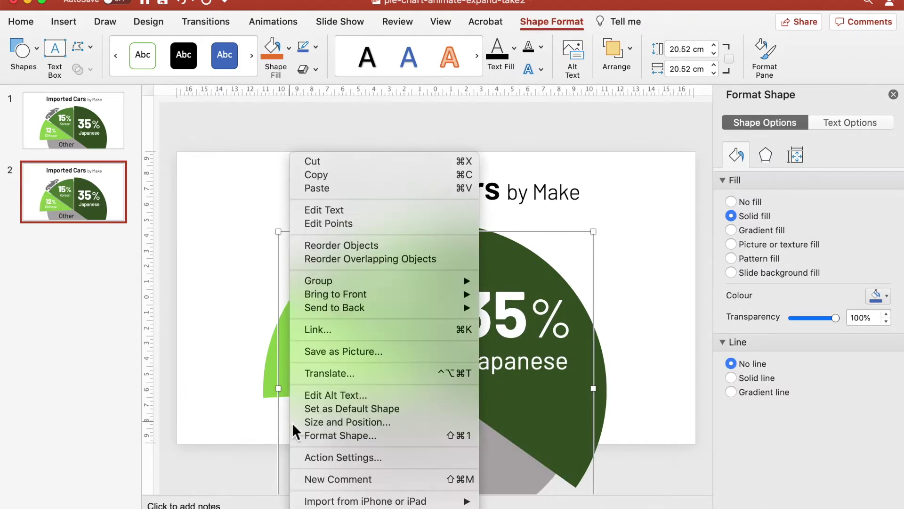
click(521, 307)
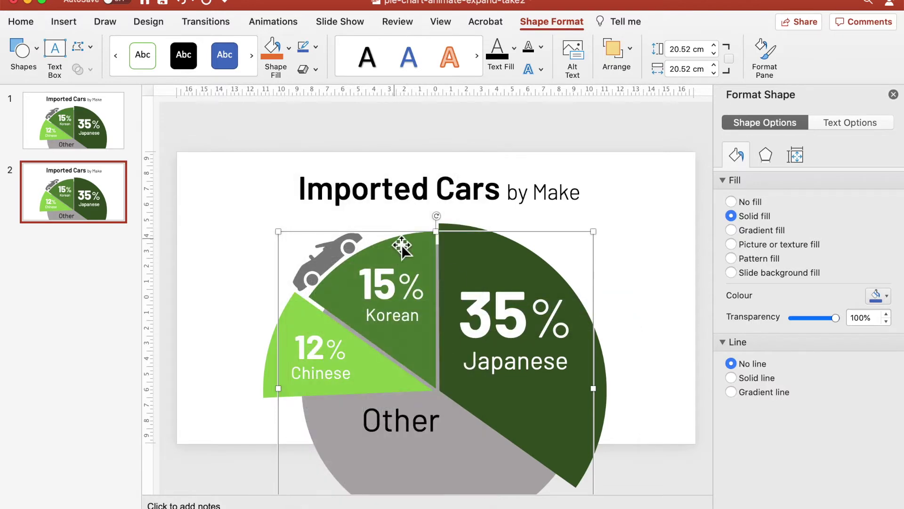
right_click(402, 246)
click(621, 299)
click(548, 141)
click(683, 46)
click(737, 87)
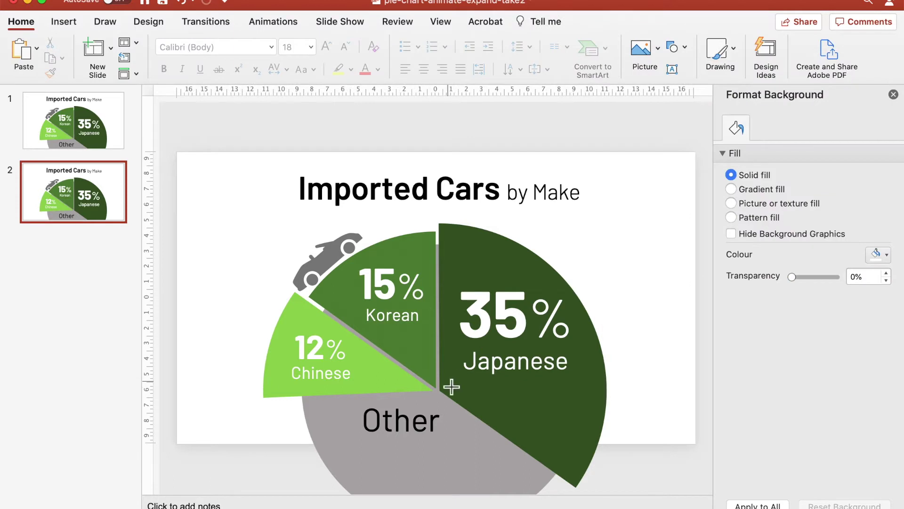
Step: Draw a second circle from the pie centre, send it to the back, fully transparent with no outline
drag(444, 396, 613, 426)
right_click(613, 426)
drag(791, 318, 809, 316)
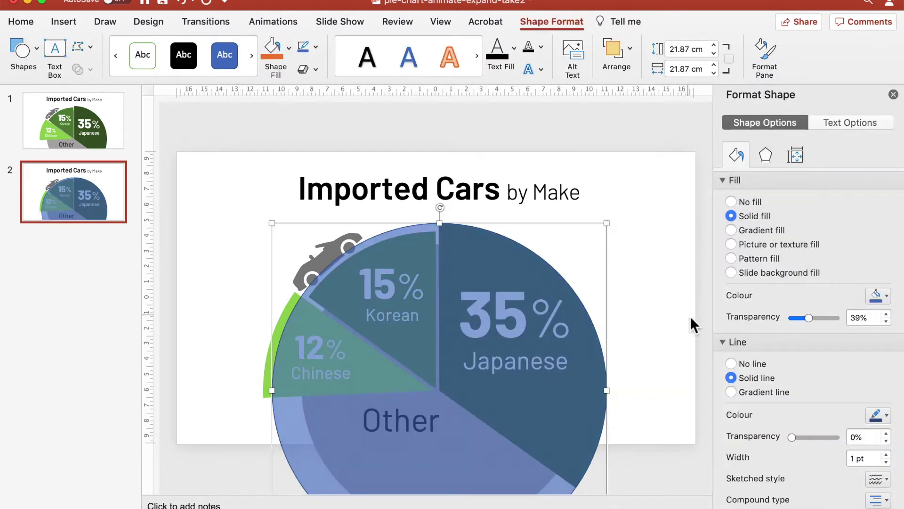
right_click(567, 414)
mouse_move(607, 306)
click(777, 307)
drag(806, 317, 840, 318)
click(731, 363)
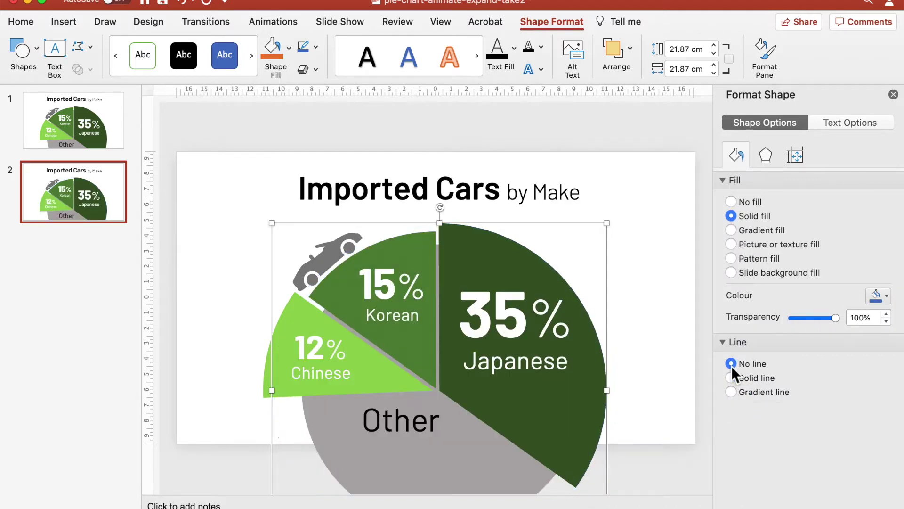
Step: Group the second circle with the Japanese slice and nudge the group slightly left
shift+click(526, 252)
right_click(526, 252)
mouse_move(549, 303)
click(753, 304)
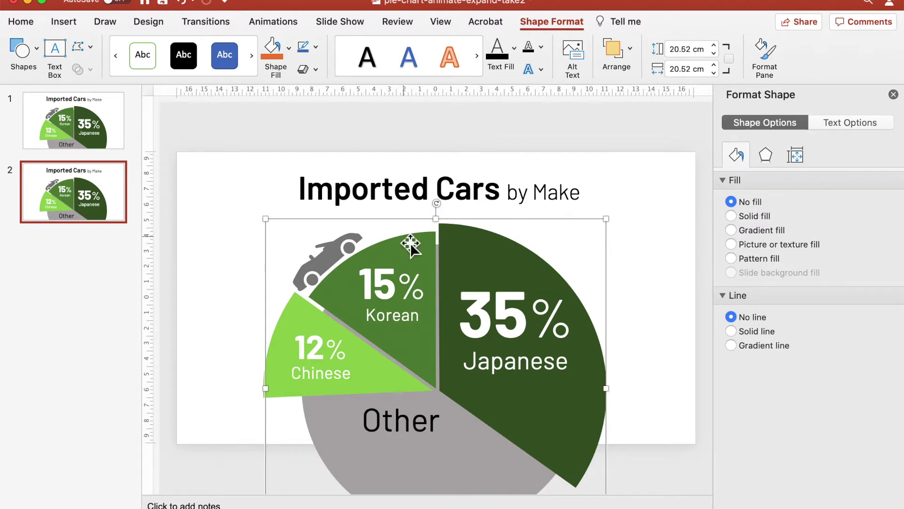
scroll(410, 245, down, 3)
mouse_move(410, 242)
mouse_down()
mouse_move(430, 202)
mouse_move(403, 232)
mouse_up()
scroll(327, 282, up, 2)
click(327, 283)
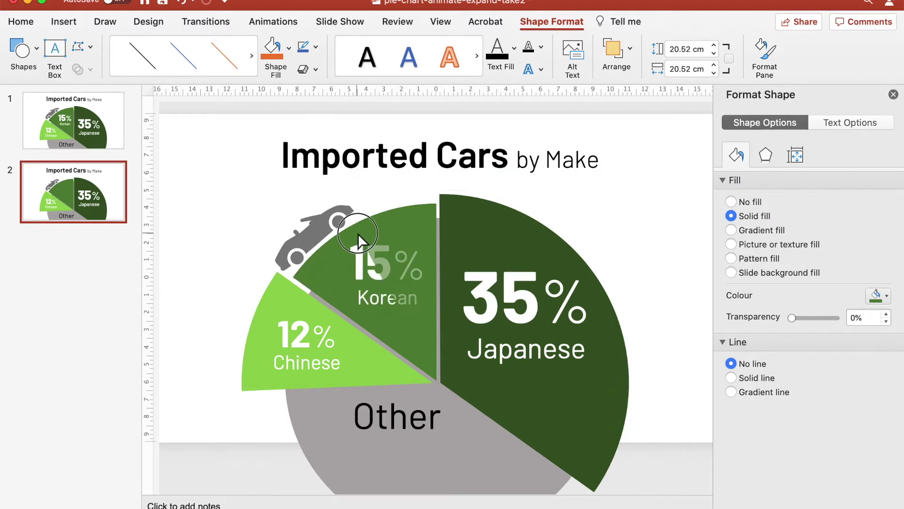
Step: Select the Japanese slice group and drag it up-right and back down to test it
click(355, 233)
click(667, 269)
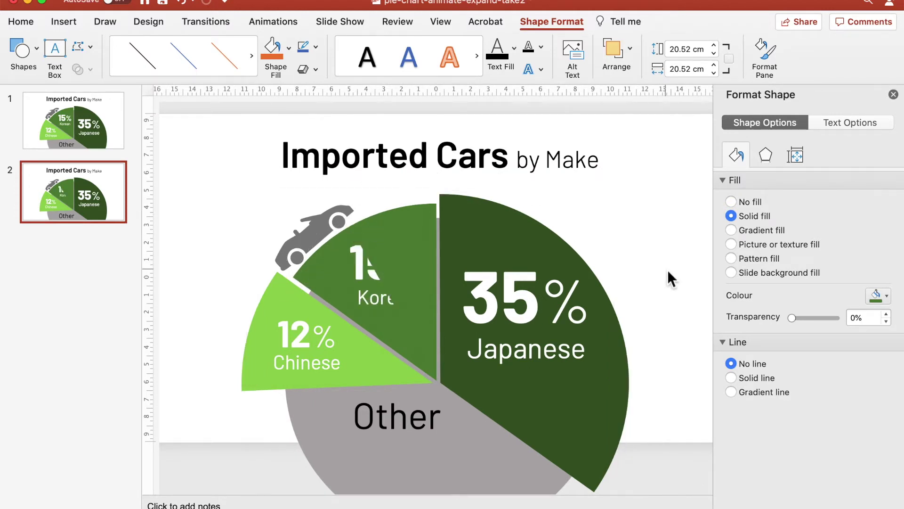
click(562, 242)
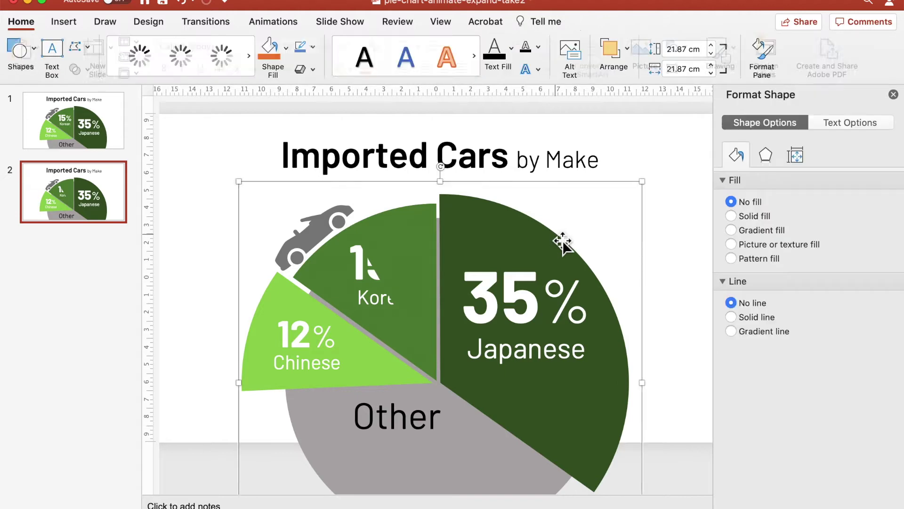
key(Delete)
scroll(563, 241, down, 2)
scroll(563, 241, up, 2)
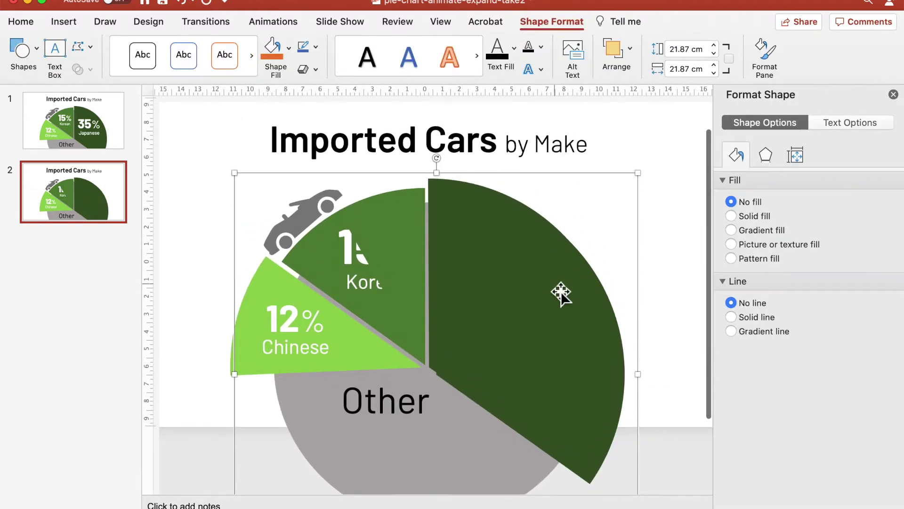
drag(564, 242, 650, 214)
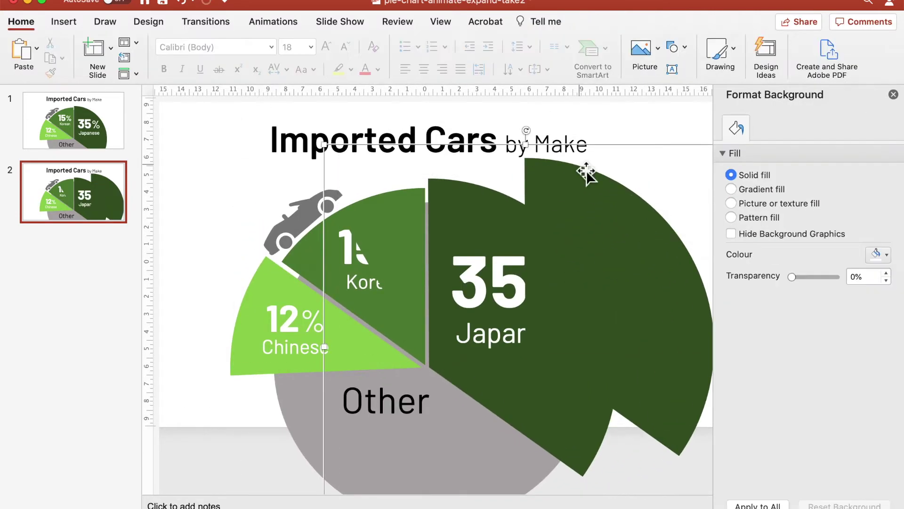
drag(587, 172, 581, 394)
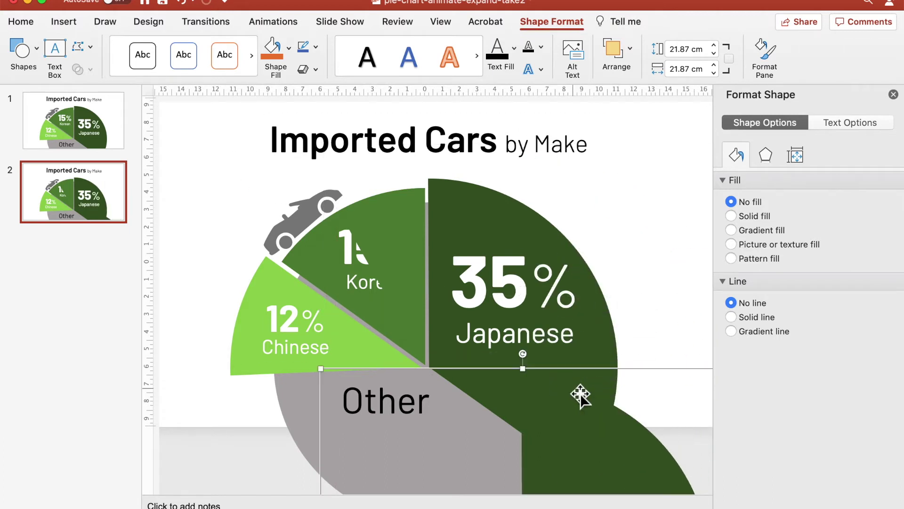
Step: Drop the Japanese slice group back into the pie, its wedge covering most of the 35% label
click(448, 188)
drag(431, 189, 540, 233)
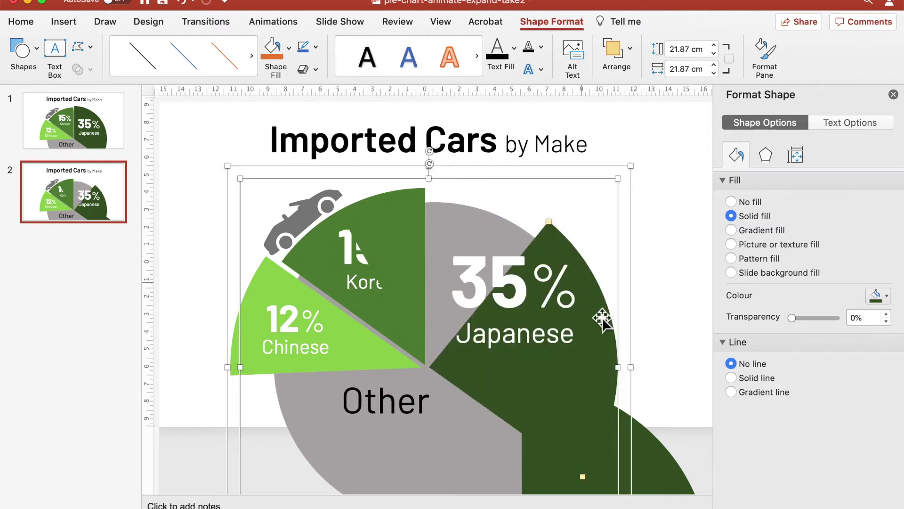
drag(656, 451, 562, 244)
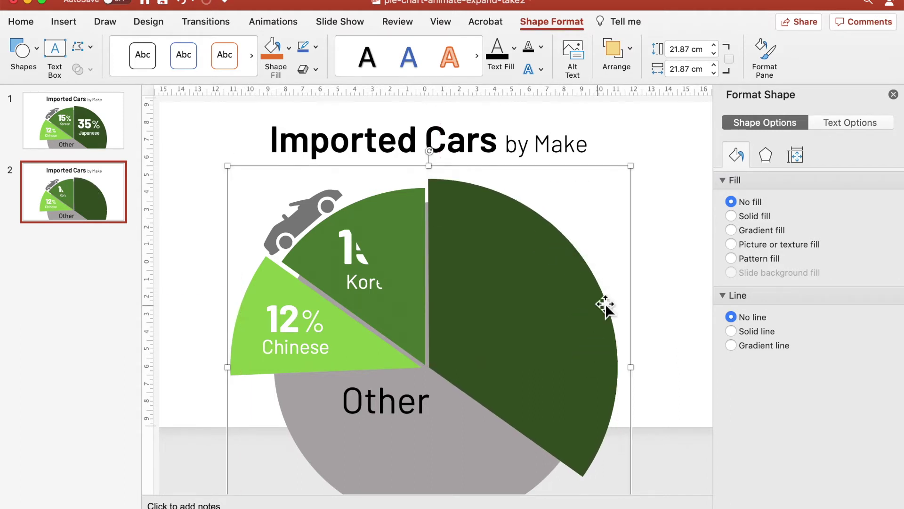
click(578, 255)
drag(584, 477, 600, 295)
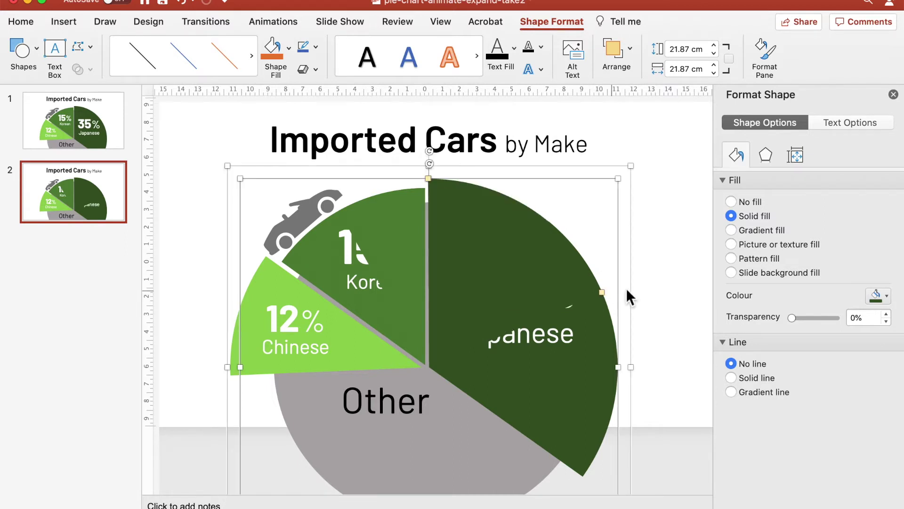
click(674, 286)
click(397, 221)
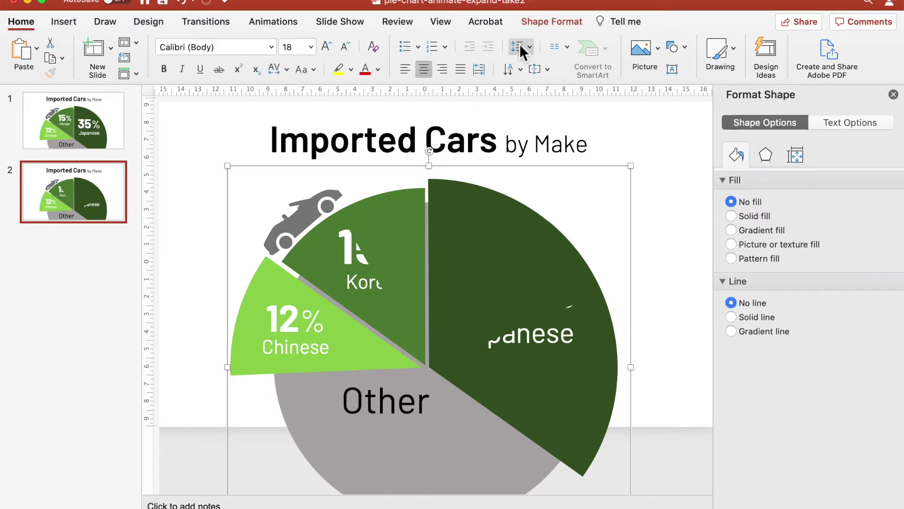
Step: In Reorder Objects, push the two front layers back to stack positions 10 and 8
click(542, 21)
click(631, 54)
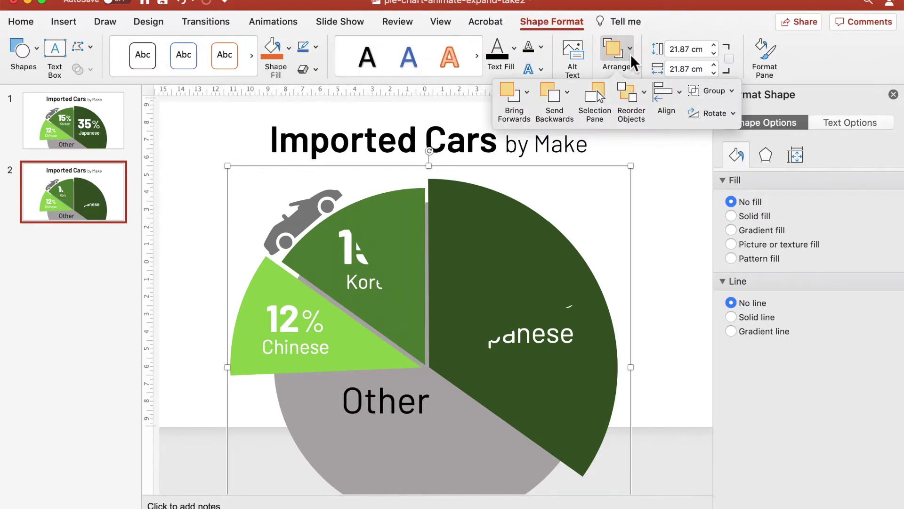
click(632, 99)
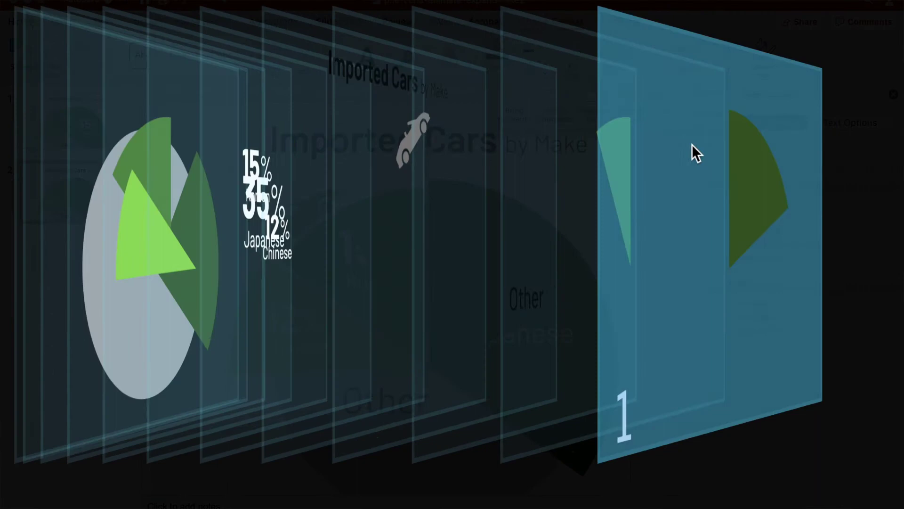
drag(727, 179, 241, 151)
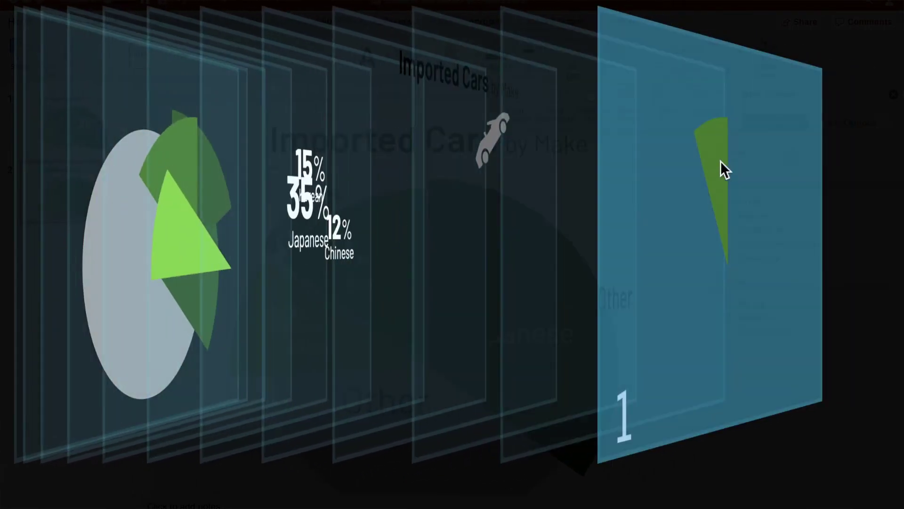
drag(720, 164, 312, 87)
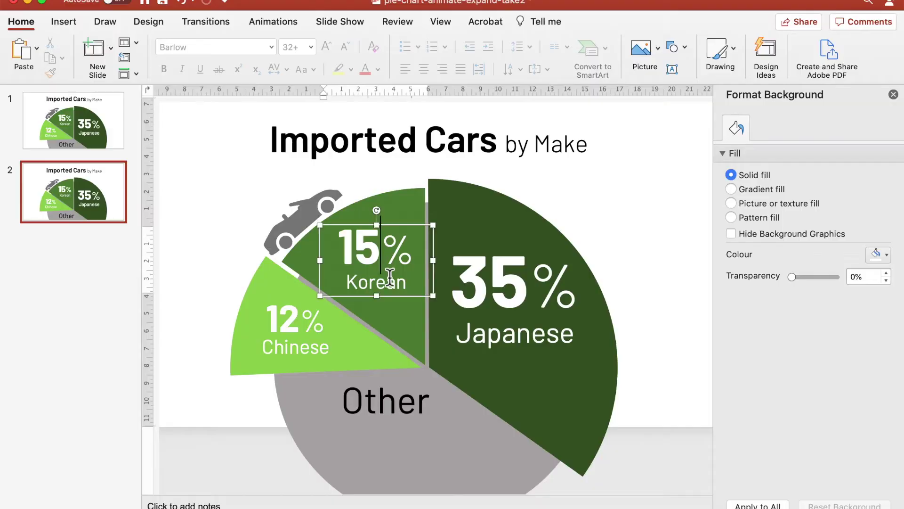
Step: Duplicate the Korean and Japanese labels and place the copies over the originals
shift+click(488, 265)
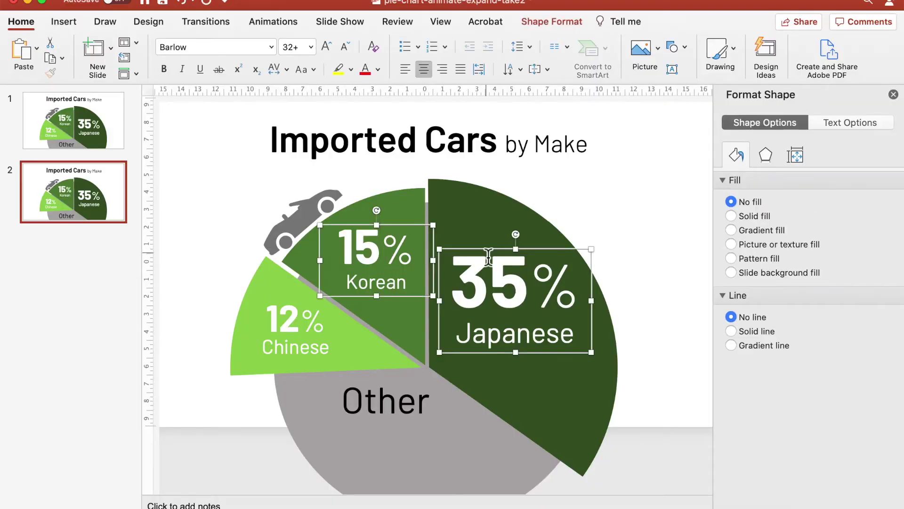
key(super+d)
drag(440, 315, 504, 325)
drag(417, 323, 418, 300)
Step: Change the duplicate labels' values to 20% Korean and 30% Japanese
double_click(375, 254)
text(20)
double_click(521, 304)
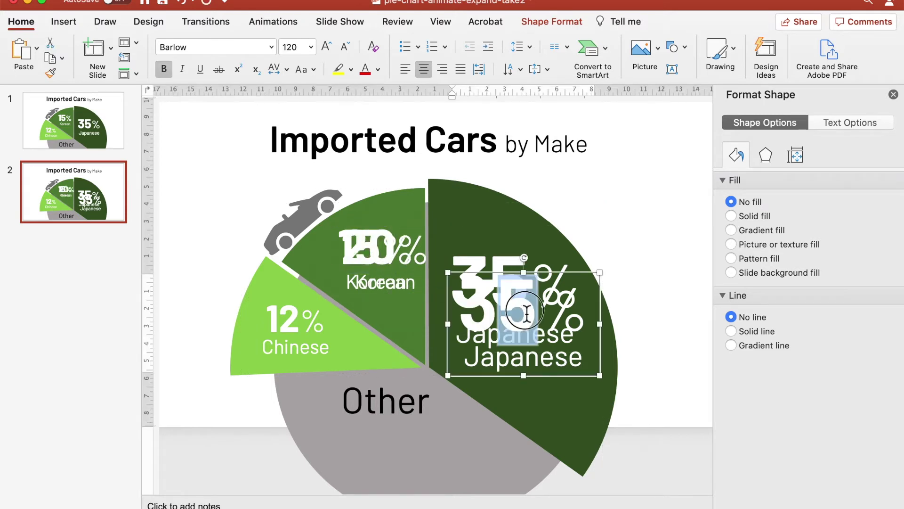
text(30)
click(654, 264)
scroll(653, 264, up, 3)
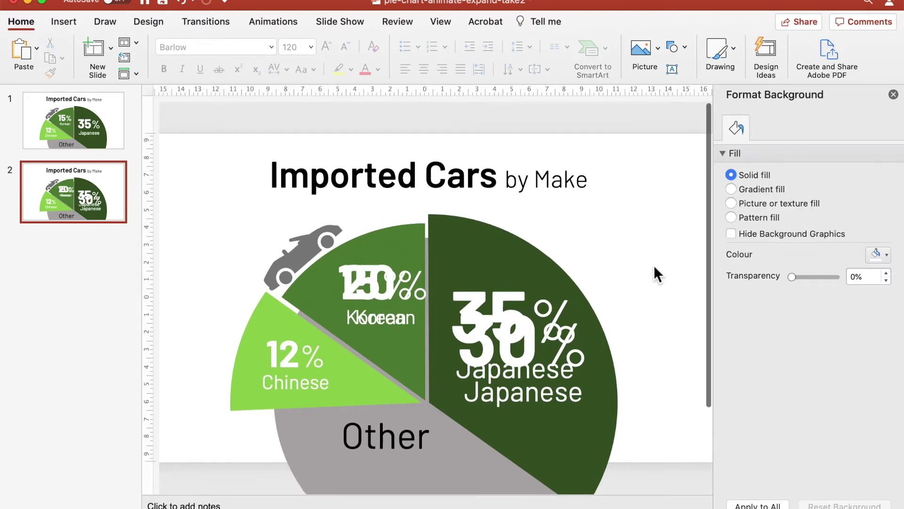
click(285, 22)
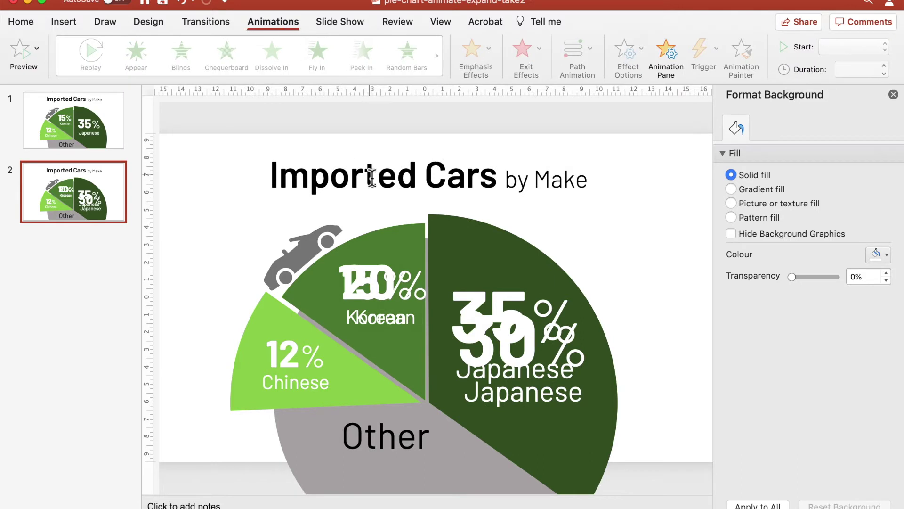
Step: Apply a Spin emphasis to both the Korean and Japanese slice groups together
click(404, 236)
shift+click(504, 234)
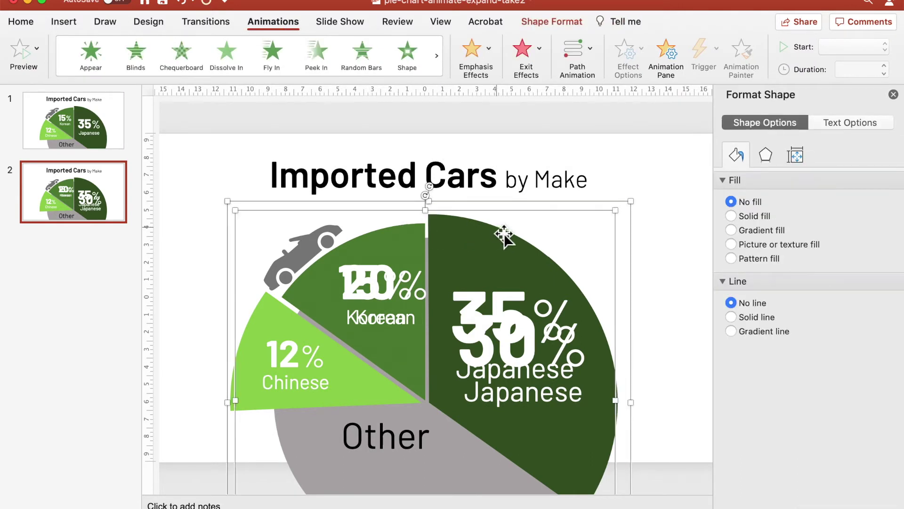
click(490, 46)
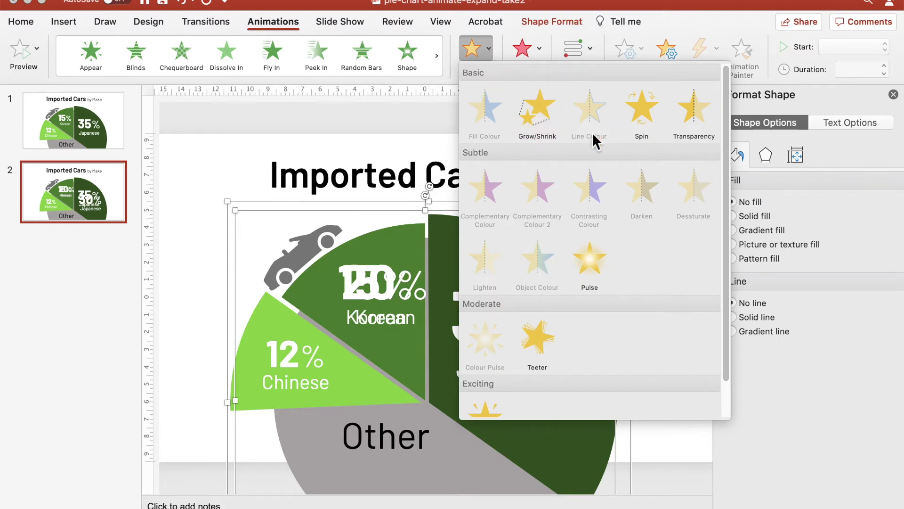
click(632, 111)
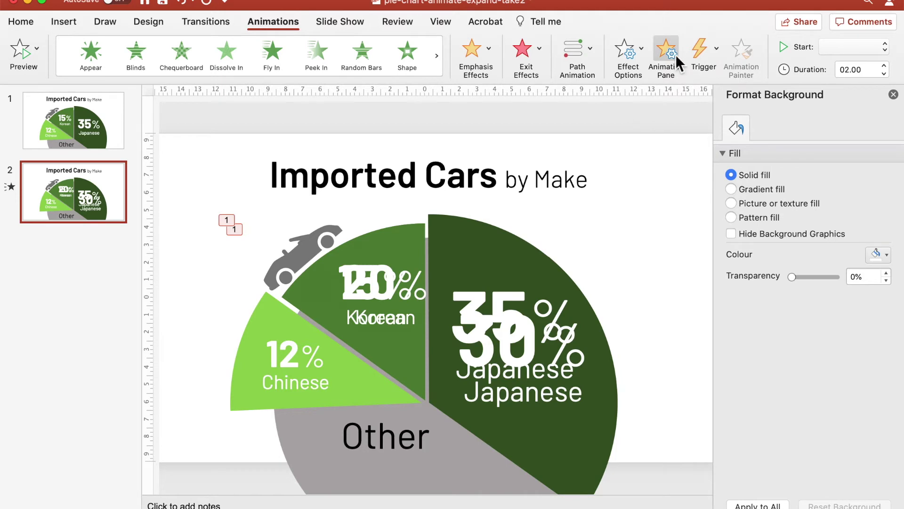
click(668, 56)
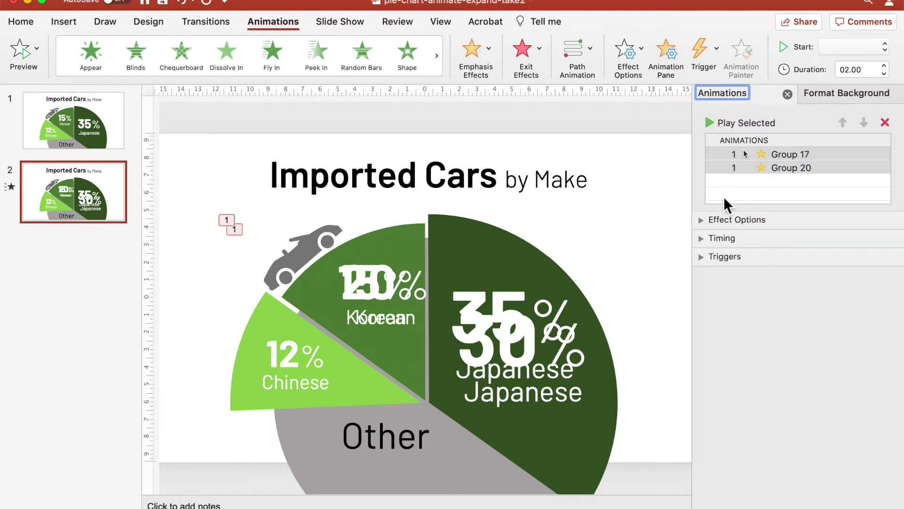
Step: Set the spin to a custom 18° clockwise with a 1-second duration
click(702, 221)
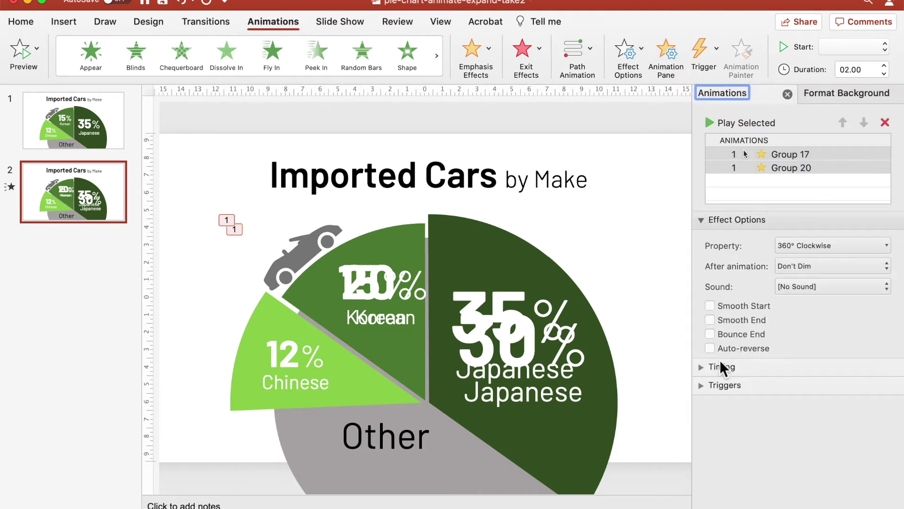
click(841, 247)
text(18)
key(Return)
click(684, 308)
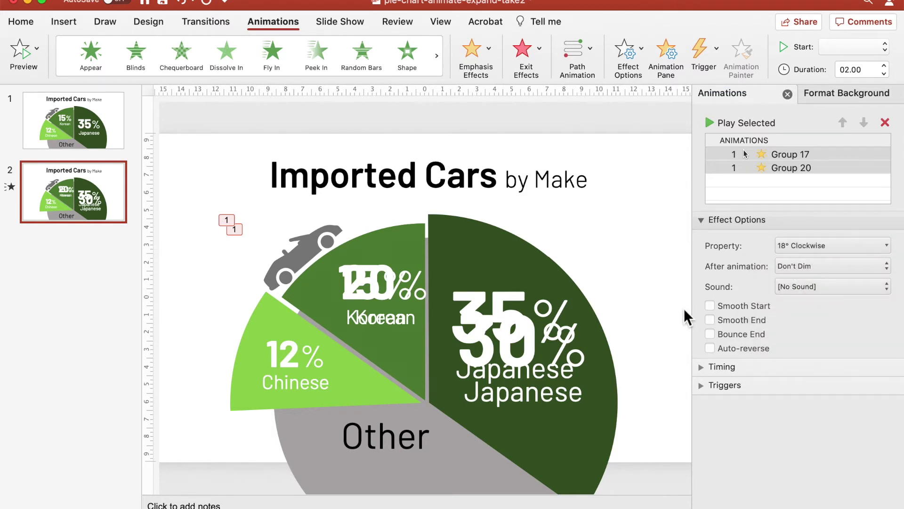
click(705, 366)
click(796, 411)
click(797, 424)
click(660, 304)
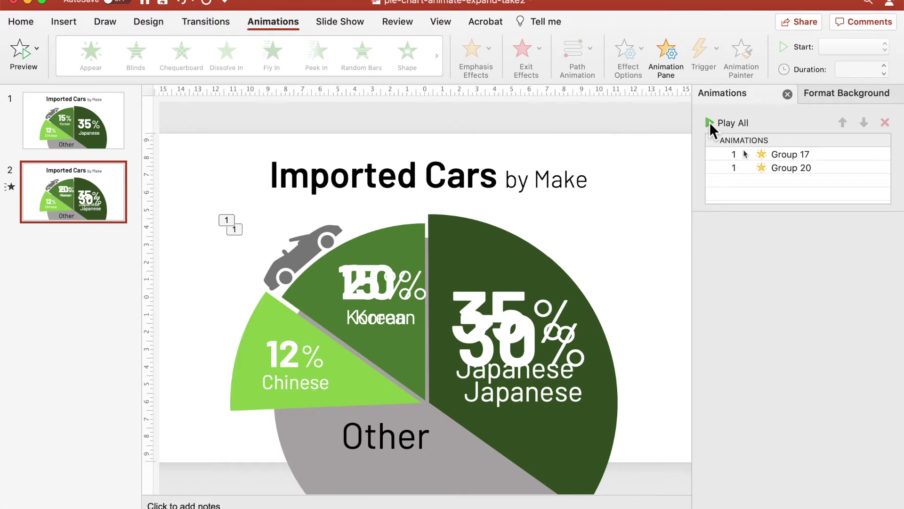
click(709, 122)
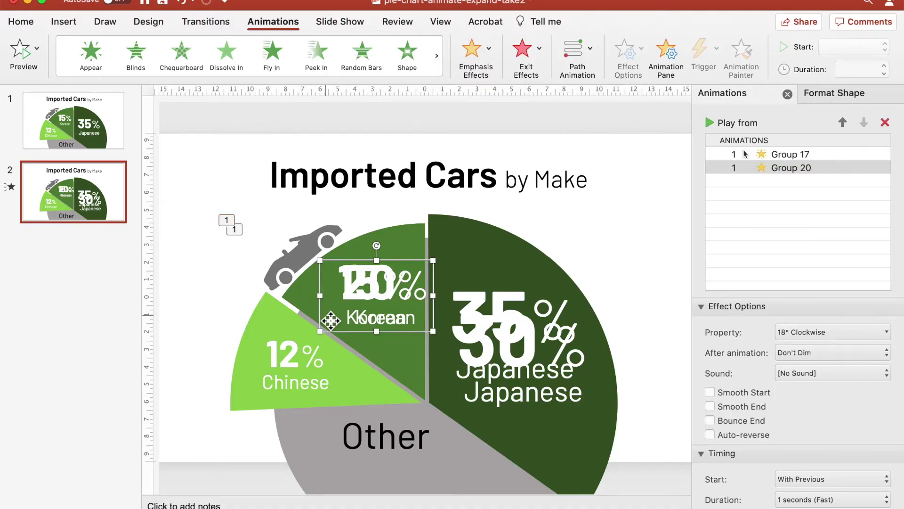
Step: Give the original 15% and 35% labels a Fade exit starting With Previous, delayed 0.3 seconds
shift+click(490, 295)
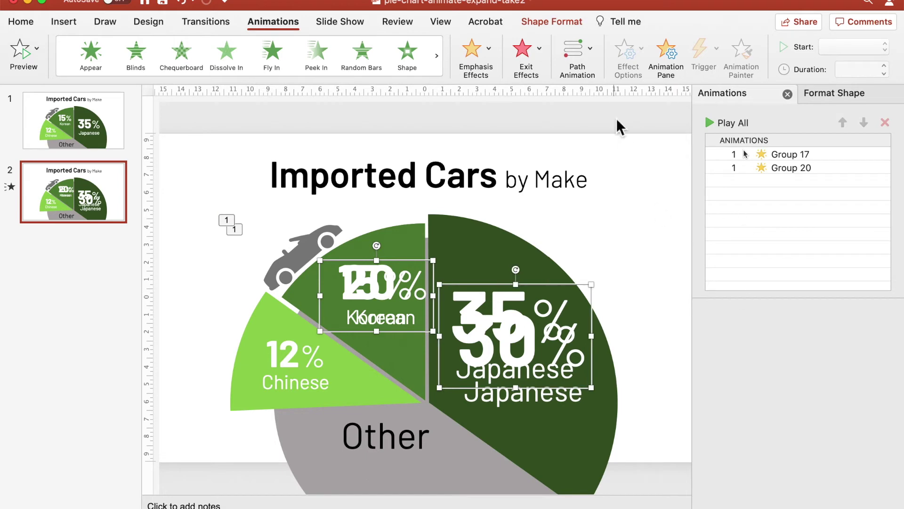
click(540, 55)
click(588, 331)
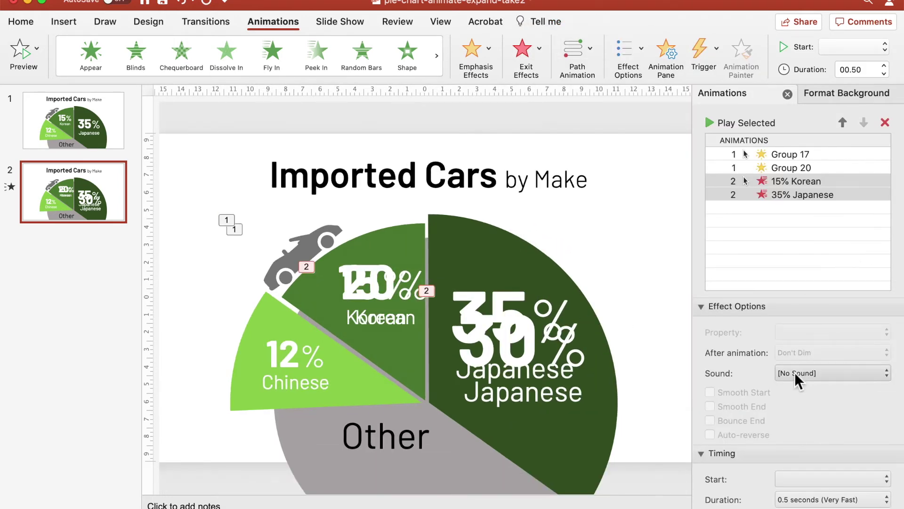
scroll(795, 372, down, 3)
click(806, 402)
click(807, 416)
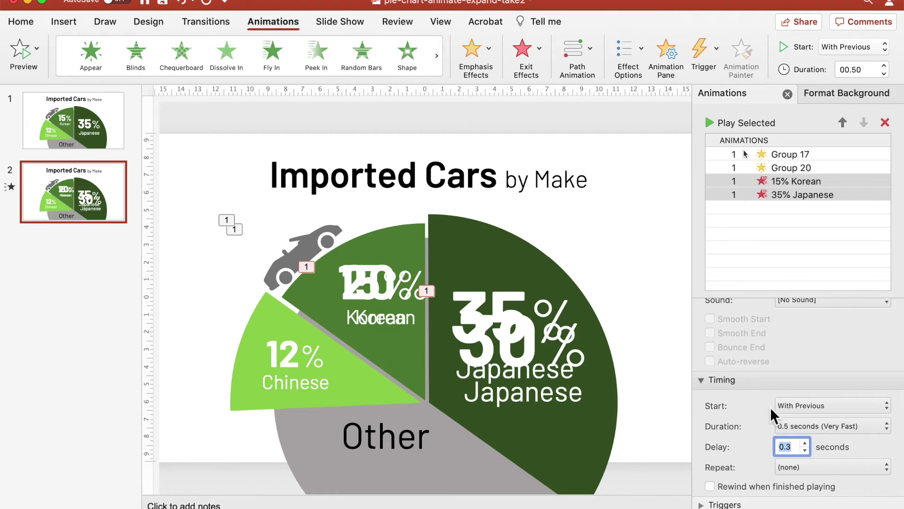
click(653, 313)
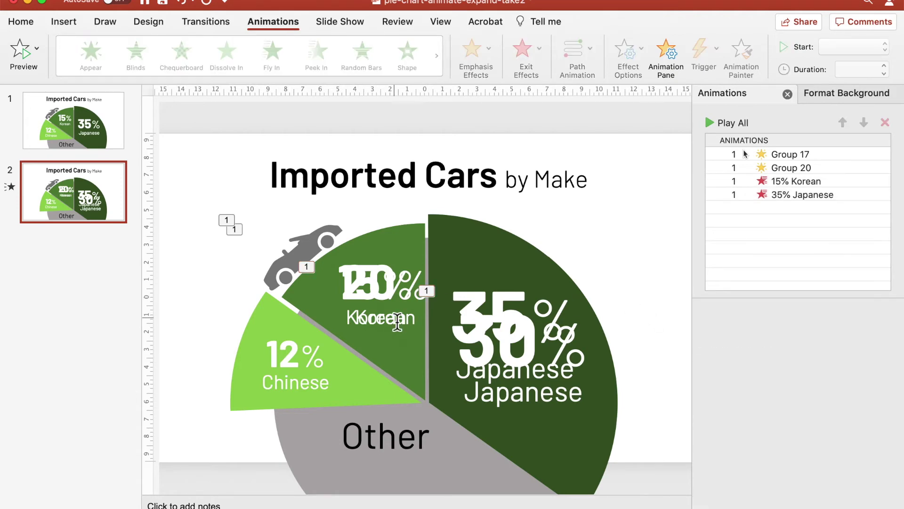
click(396, 320)
shift+click(548, 397)
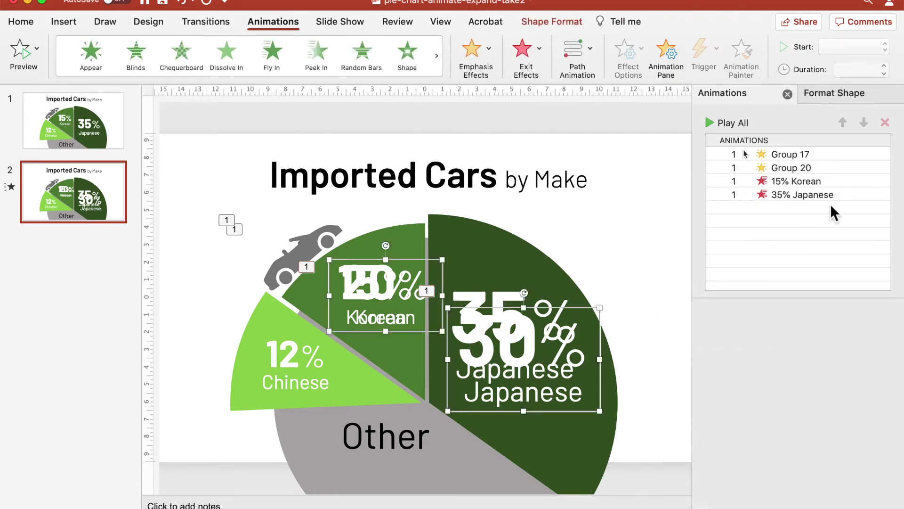
Step: Give the 20% and 30% labels an Appear entrance After Previous, then preview all animations
click(98, 56)
scroll(817, 477, down, 3)
click(824, 395)
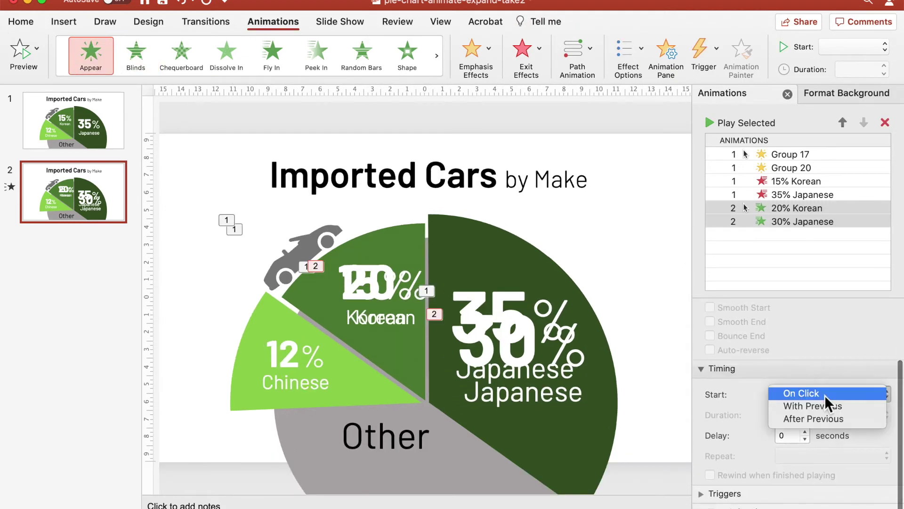
click(827, 415)
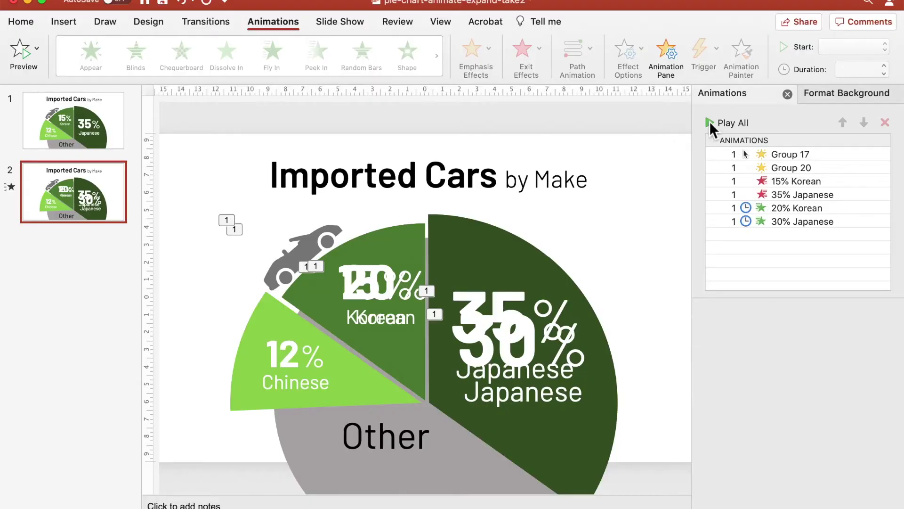
click(709, 121)
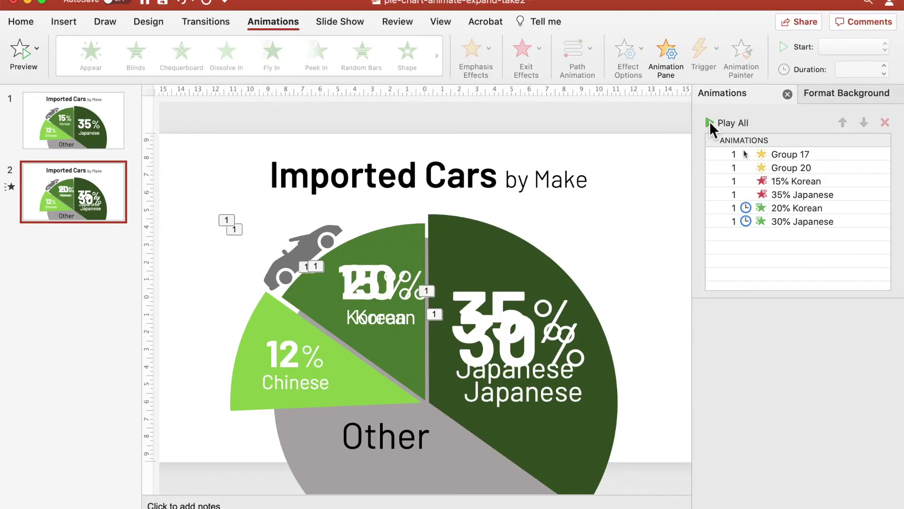